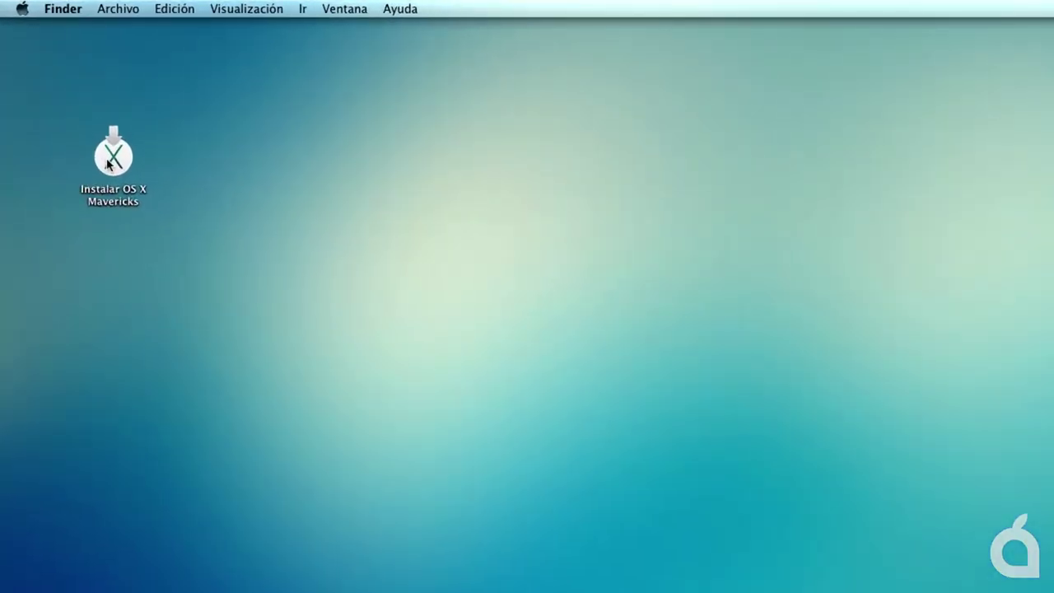
- Extract InstallESD.dmg from the Contents/SharedSupport folder inside the Instalar OS X Mavericks package to the desktop and close the package window
right_click(108, 164)
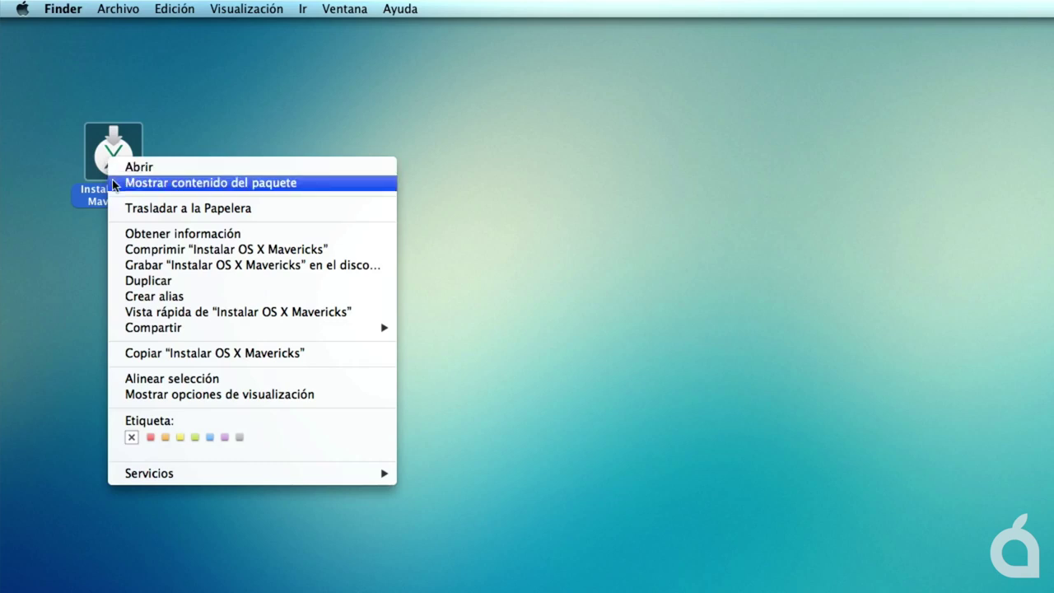
left_click(115, 183)
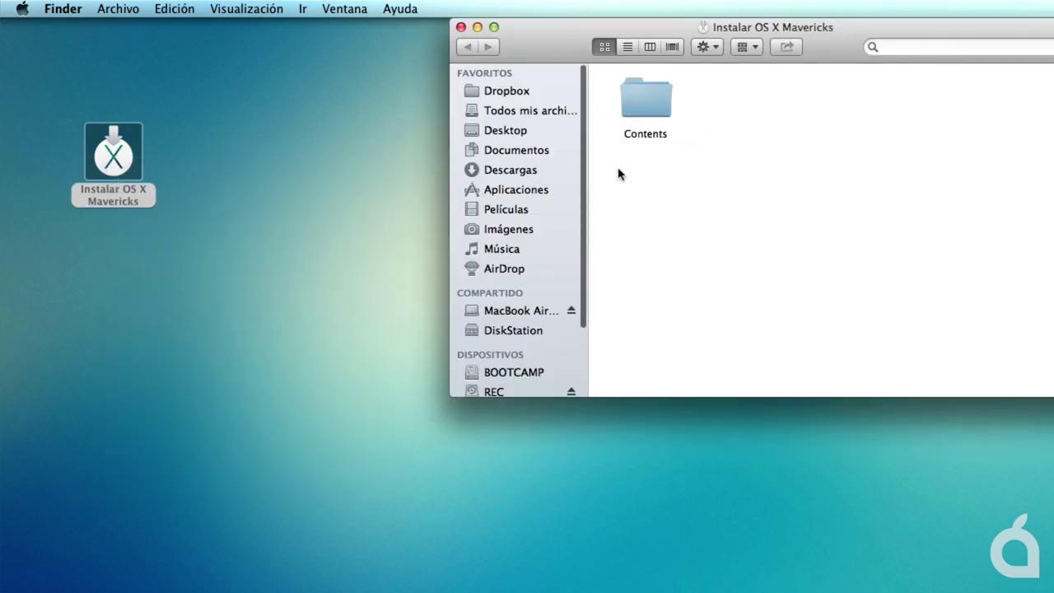
double_click(645, 107)
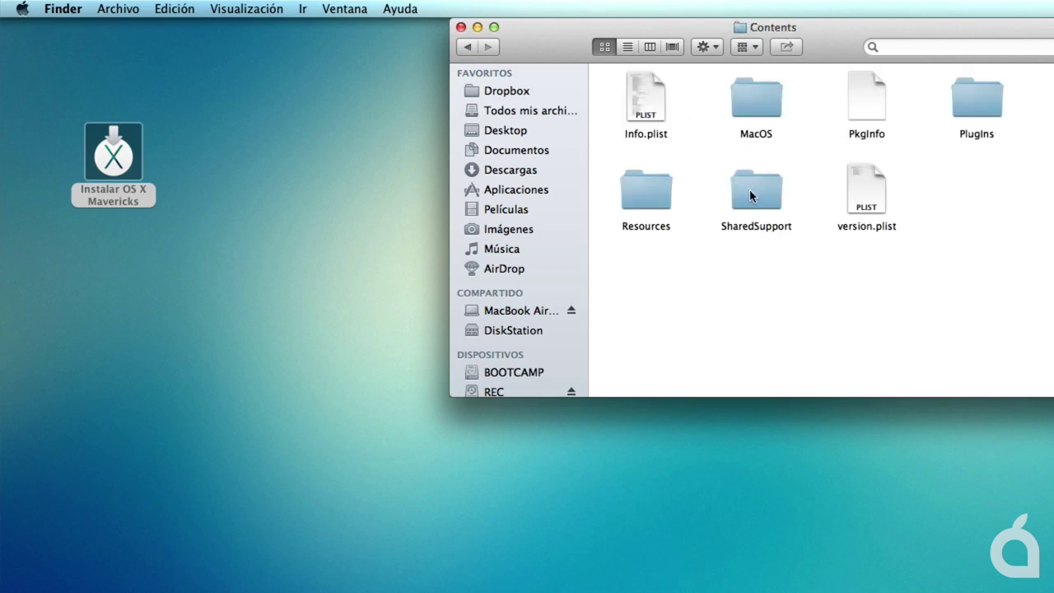
double_click(749, 195)
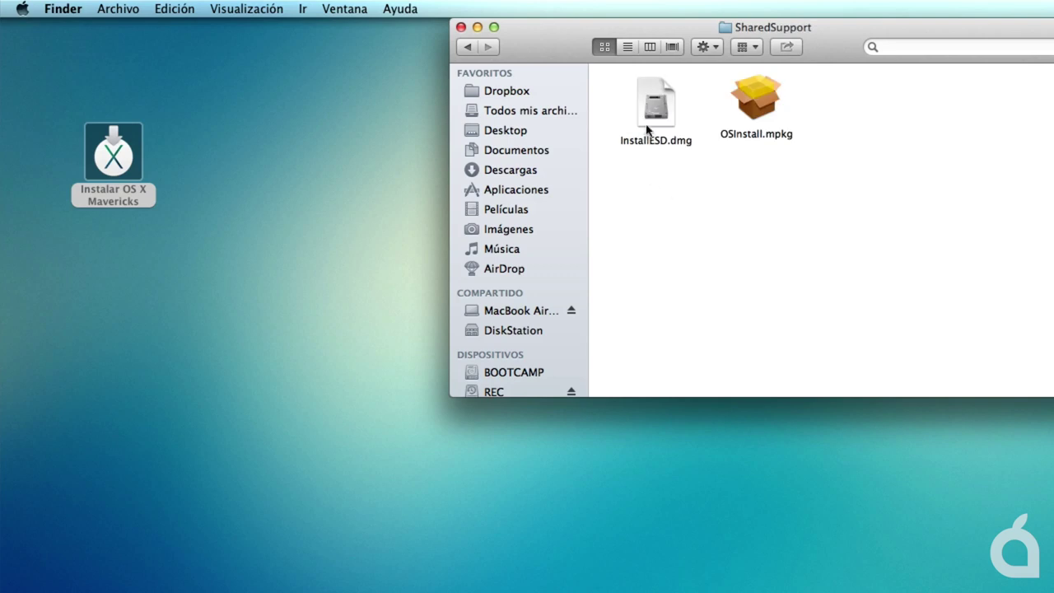
left_click_drag(653, 115, 278, 171)
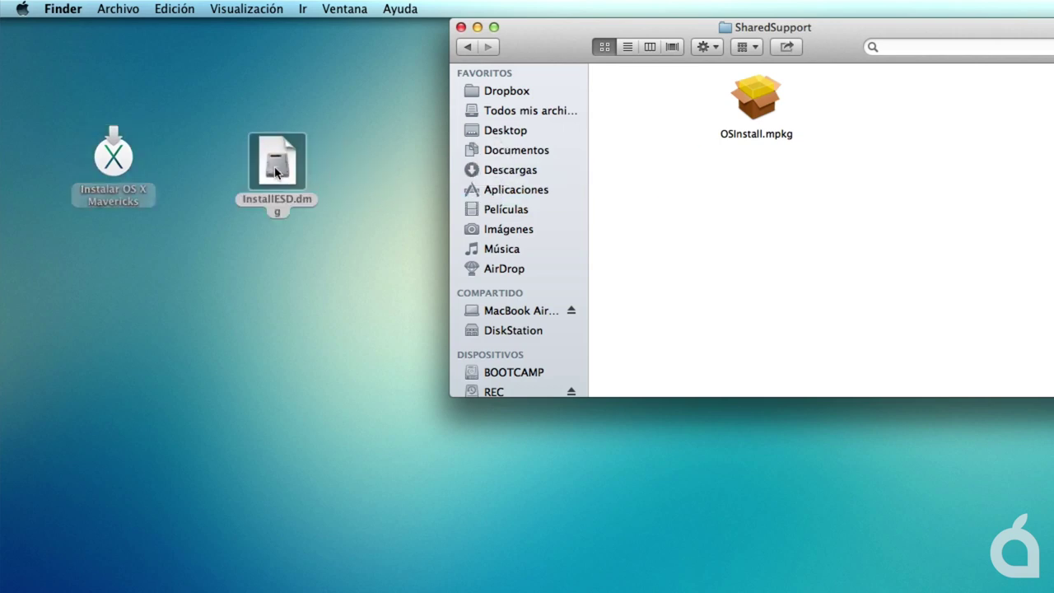
left_click(461, 27)
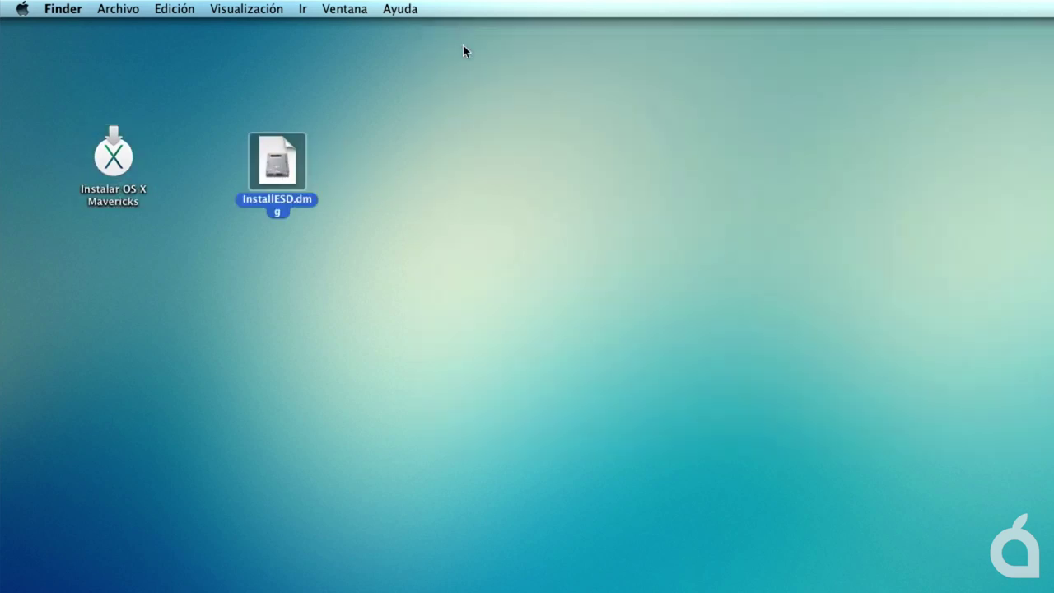
- Mount the InstallESD.dmg disk image from the desktop and move its OS X Install ESD window slightly up
left_click(468, 125)
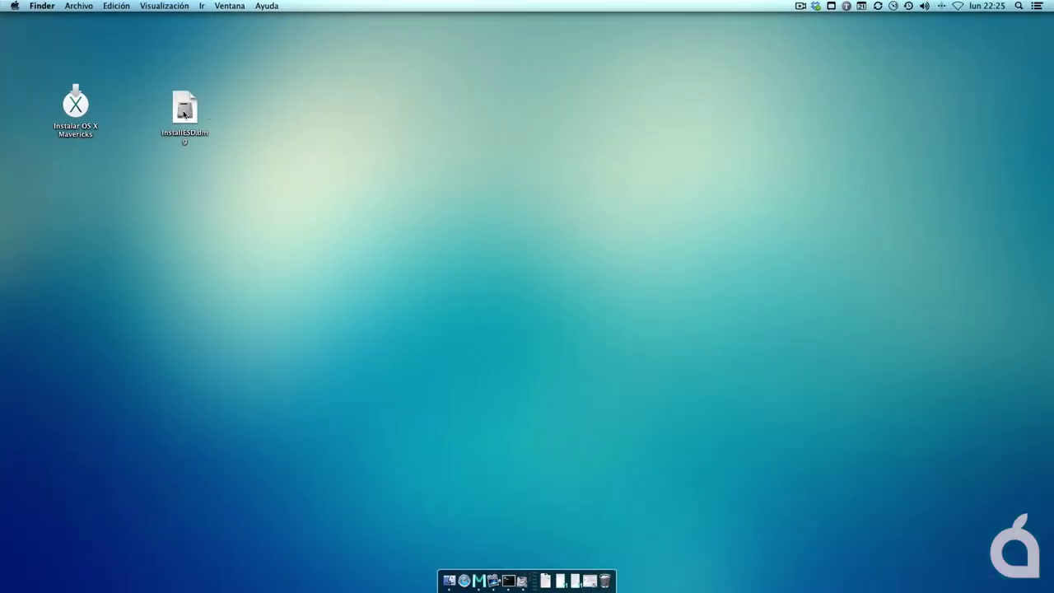
left_click(185, 114)
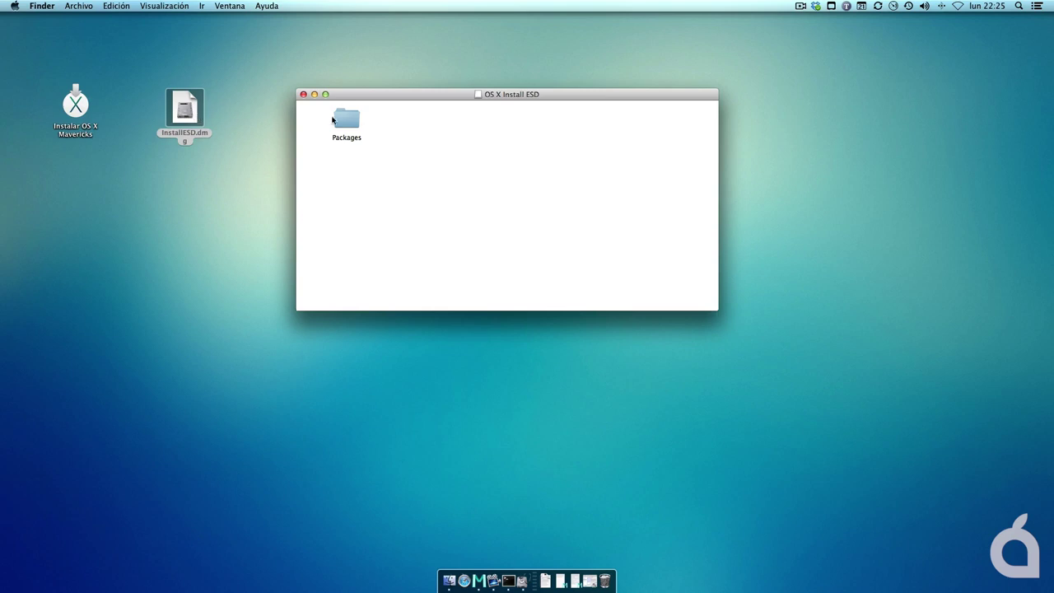
left_click_drag(381, 98, 380, 70)
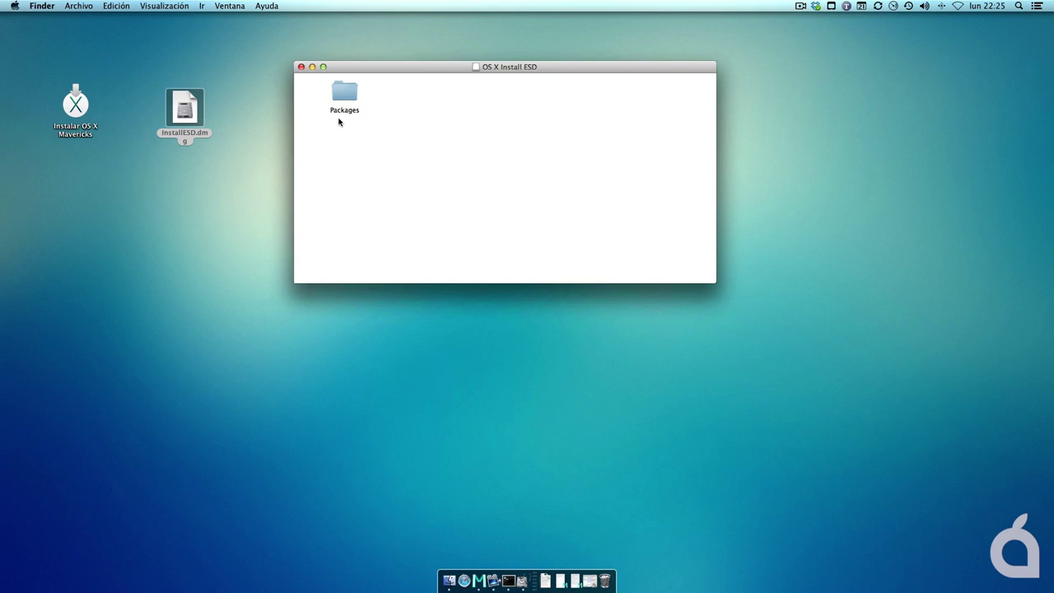
- Switch to Terminal and run "defaults write com.apple.finder AppleShowAllFiles -bool true" to show hidden files
key("super+Tab")
key("super+Tab")
key("super+Tab")
key("super+Tab")
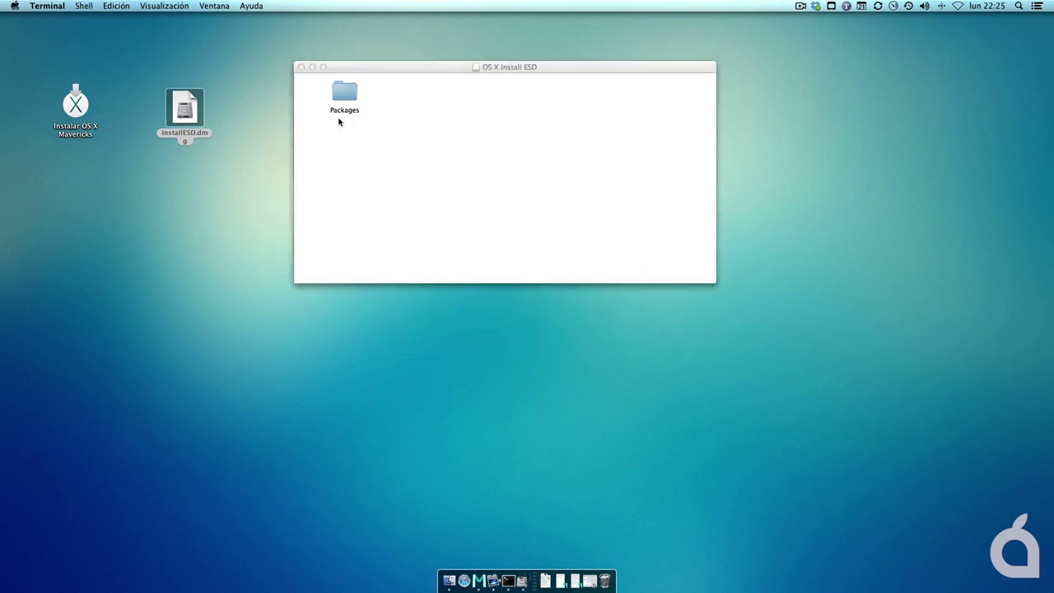
left_click(508, 580)
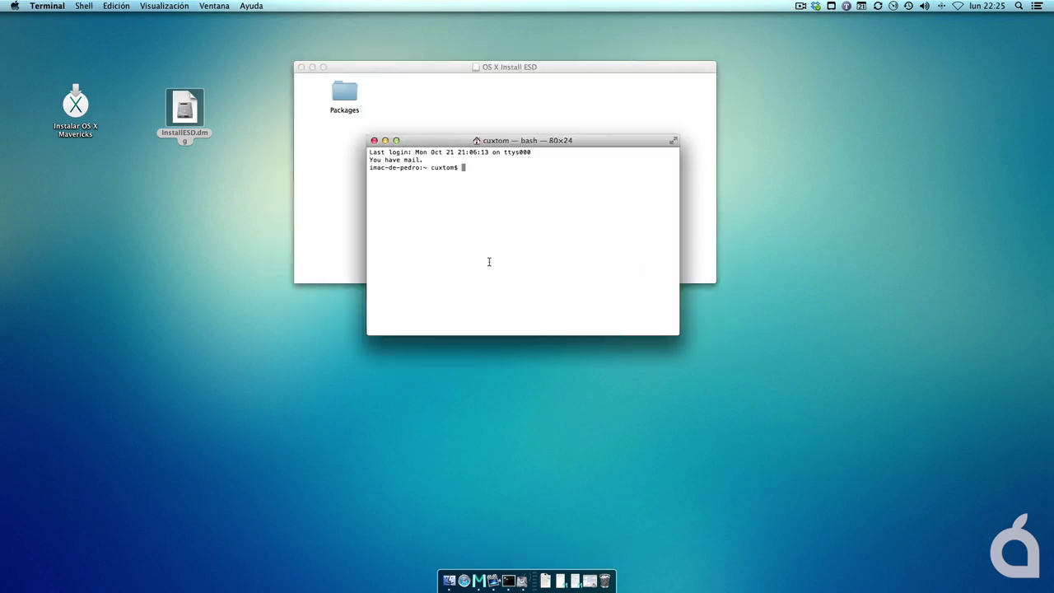
type("defaults write com.apple.finder AppleShowAllFiles -bool true")
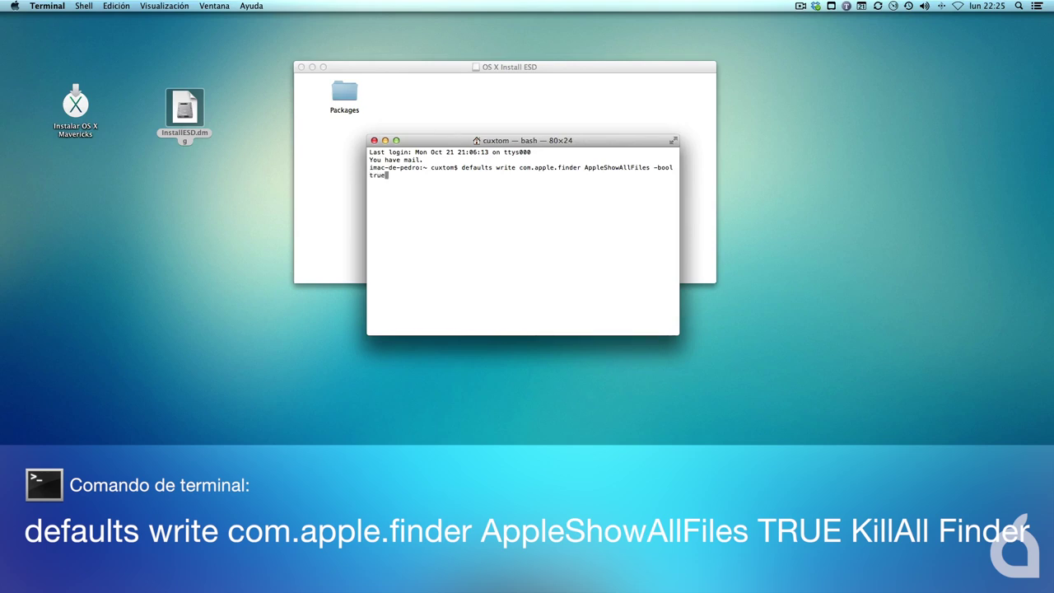
key("Return")
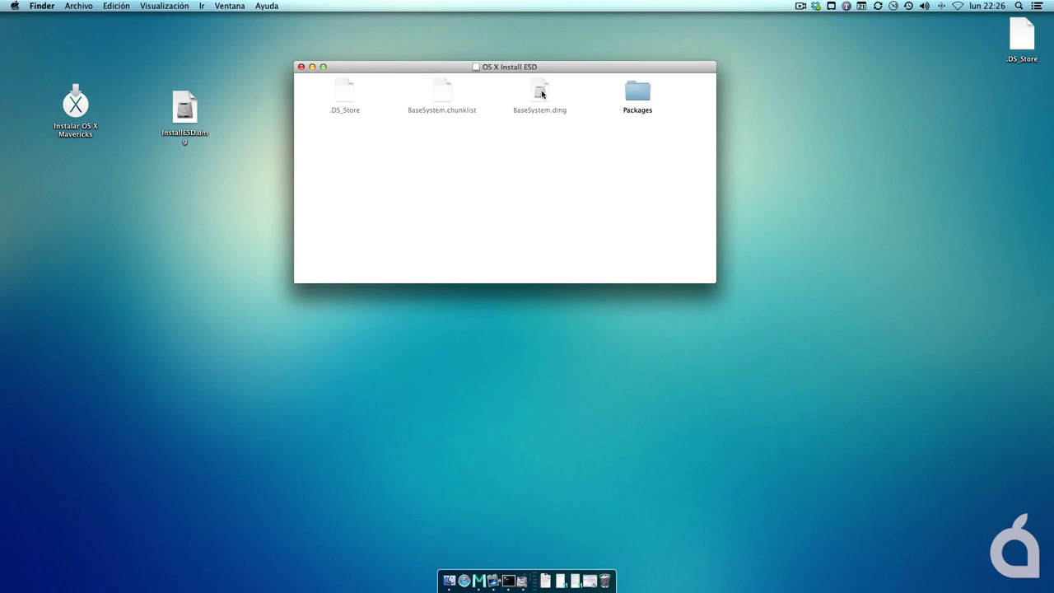
- Copy BaseSystem.dmg from the OS X Install ESD volume to the desktop and move the volume's window aside
left_click_drag(541, 93, 186, 195)
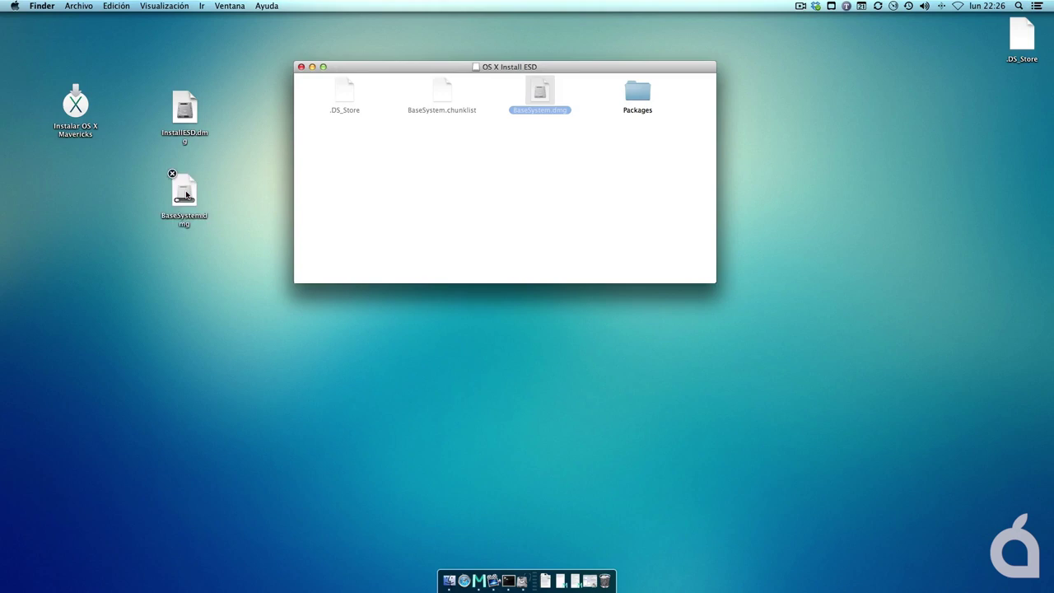
left_click_drag(339, 67, 670, 80)
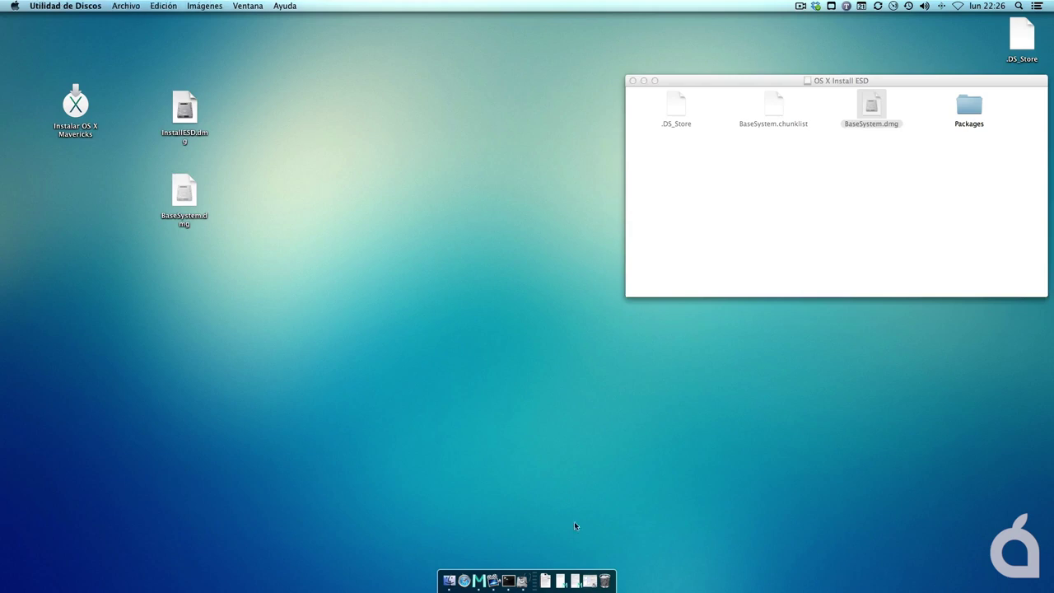
- Switch to Disk Utility and restore BaseSystem.dmg onto the SD card volume "Sin título 1", agreeing to erase its contents
left_click(591, 580)
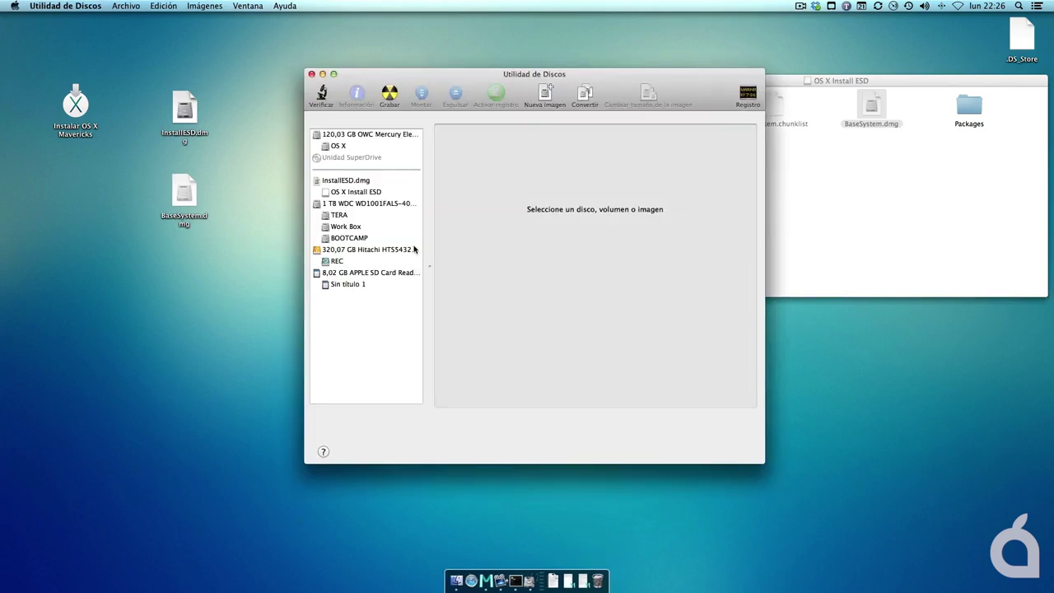
left_click(348, 274)
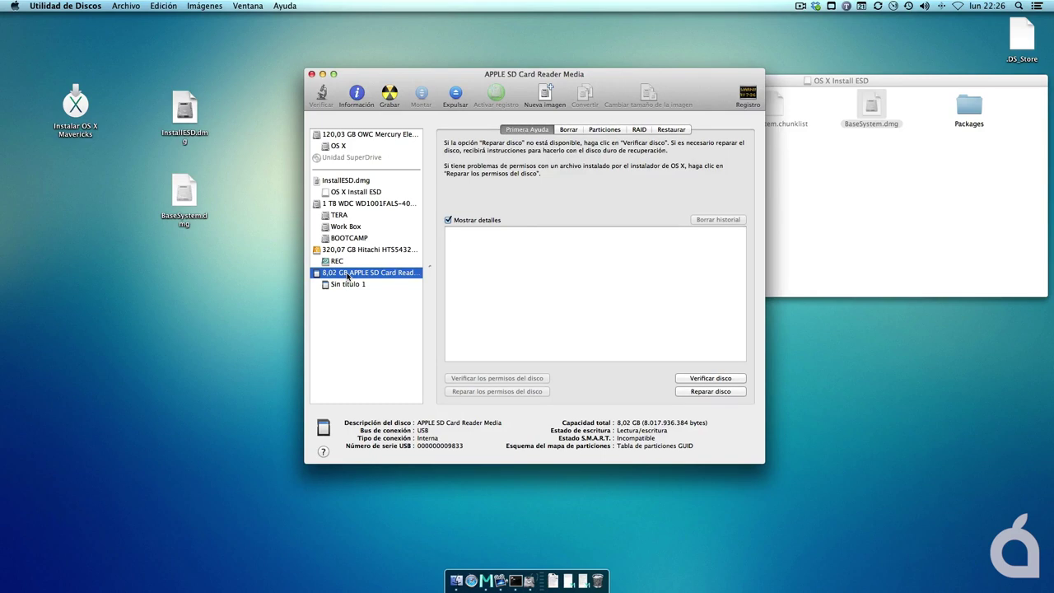
left_click(669, 132)
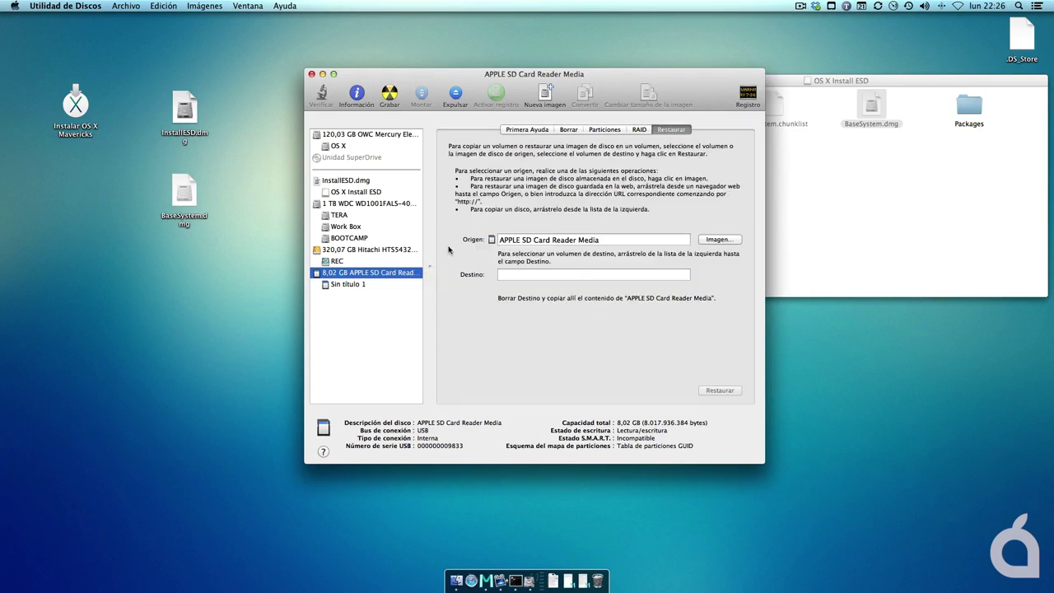
left_click_drag(188, 203, 509, 240)
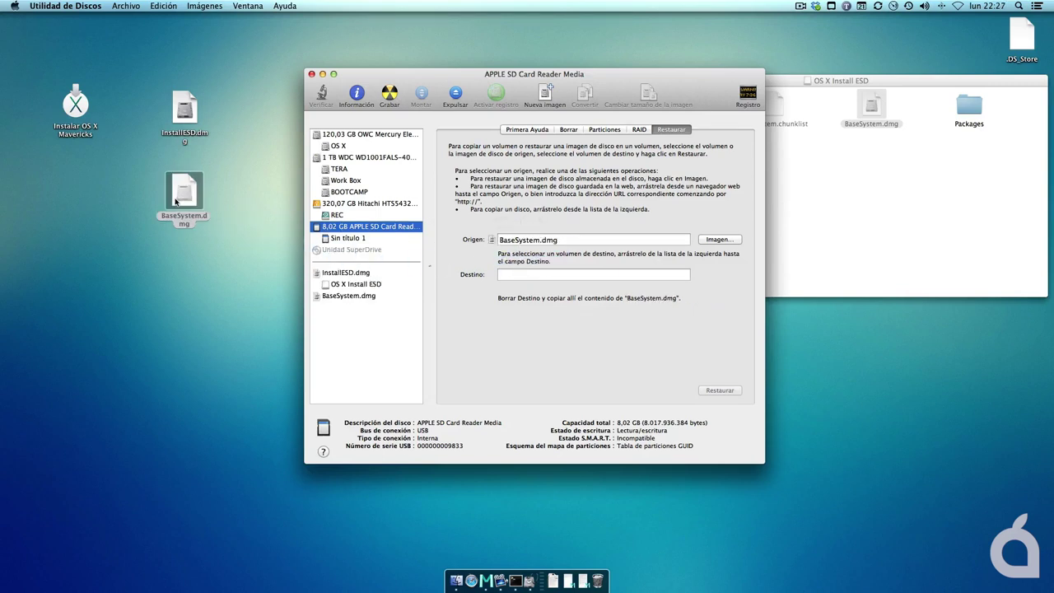
left_click_drag(338, 243, 522, 274)
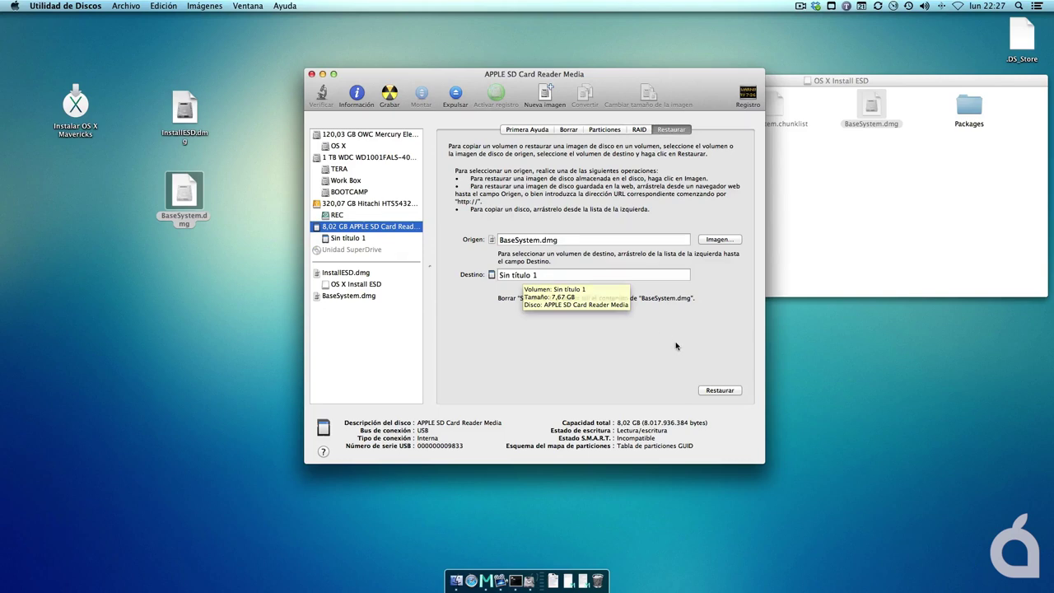
left_click(720, 390)
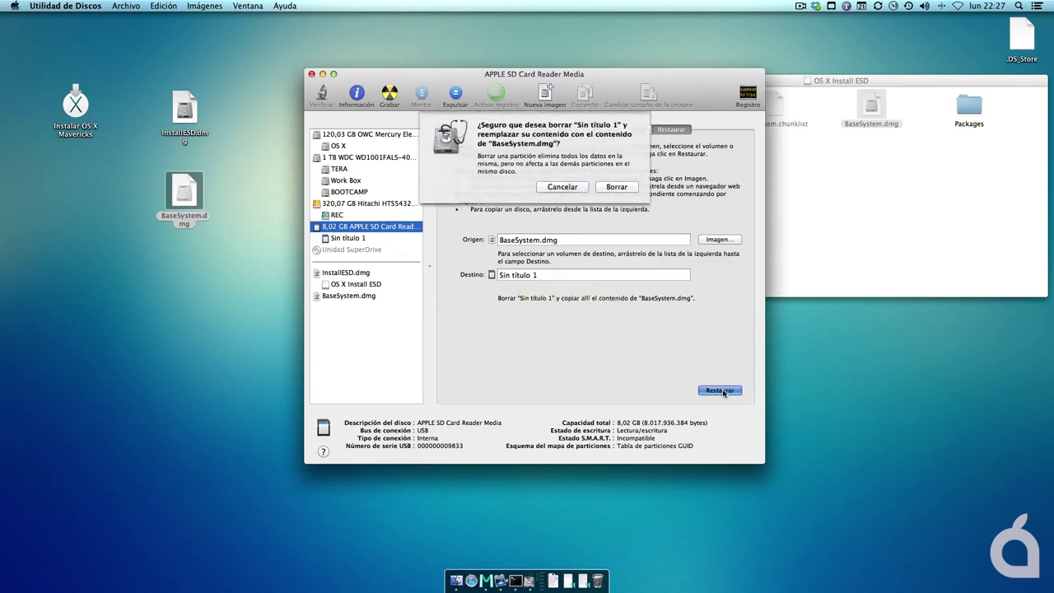
left_click(614, 187)
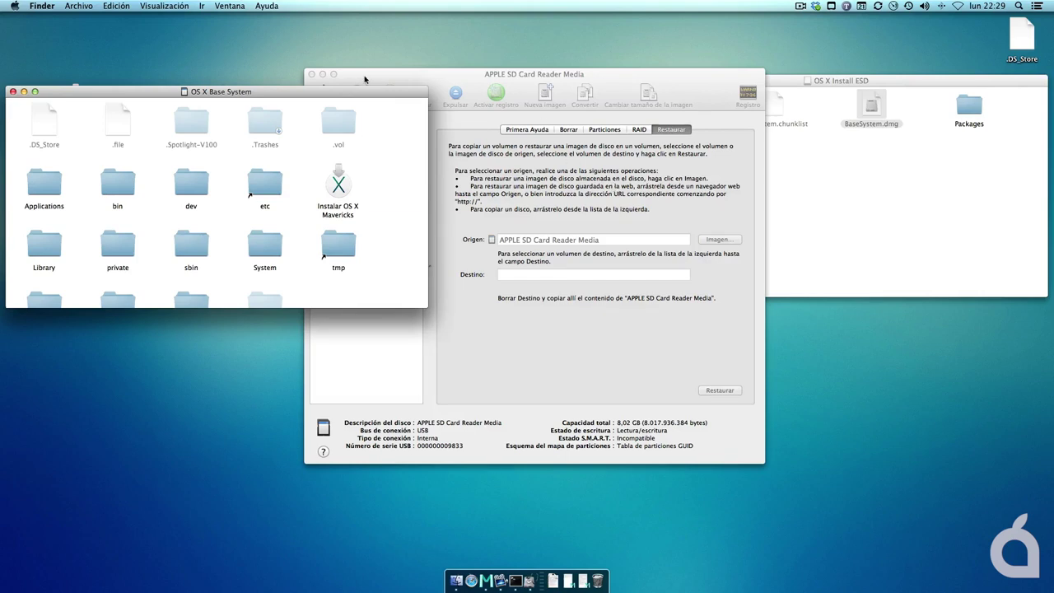
- Minimize Disk Utility and delete the Packages alias from the System/Installation folder of the OS X Base System volume
left_click(323, 74)
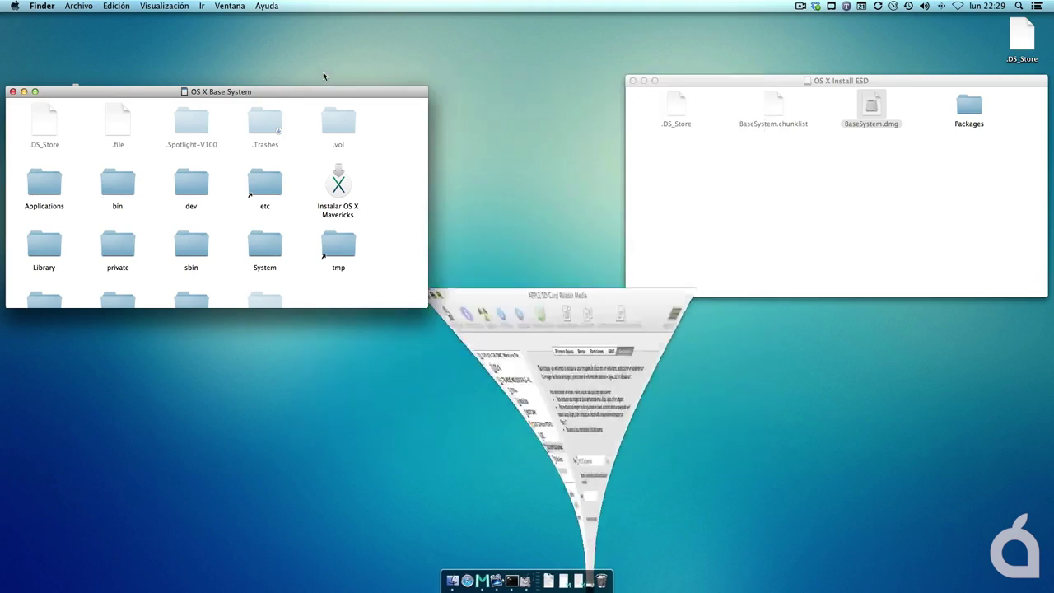
left_click_drag(320, 94, 506, 84)
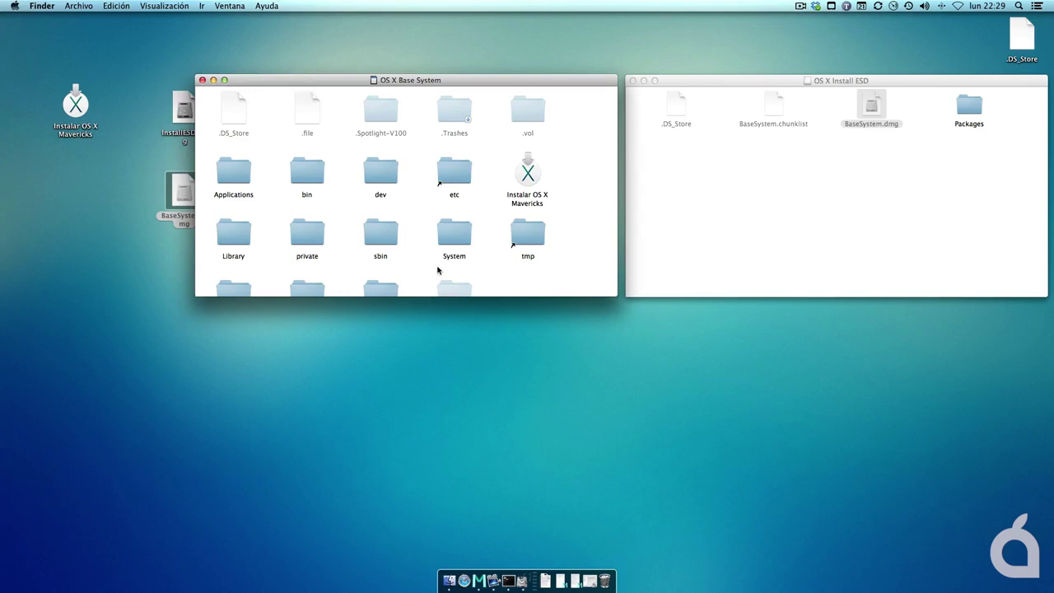
double_click(447, 232)
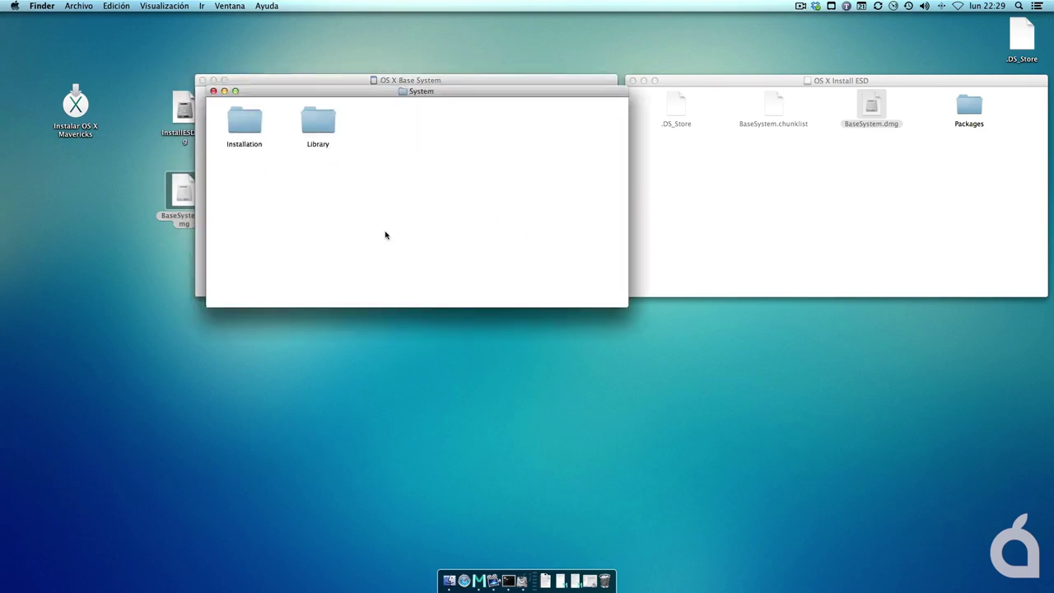
double_click(241, 125)
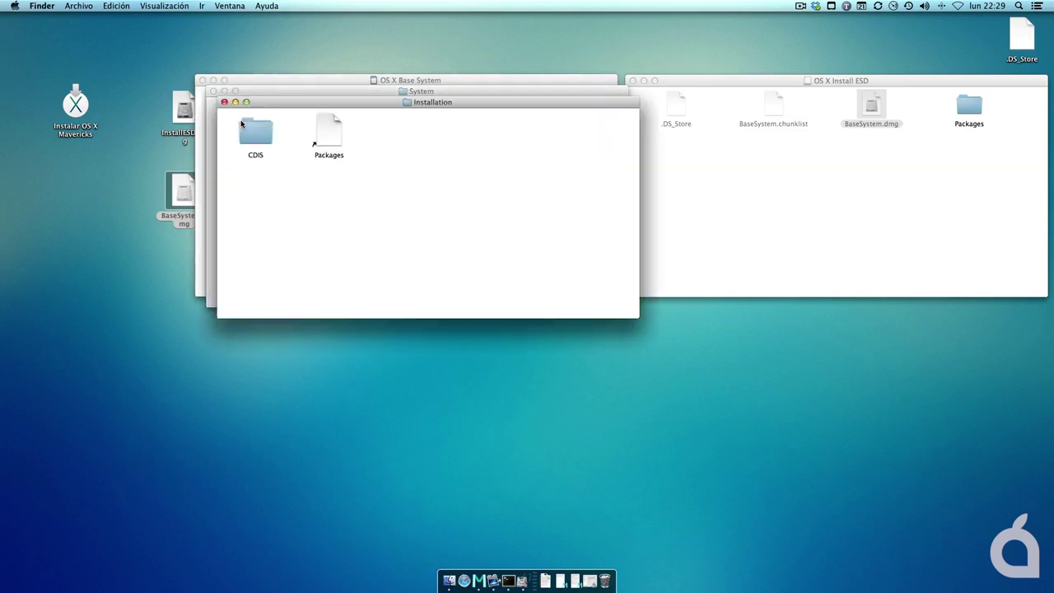
left_click(334, 137)
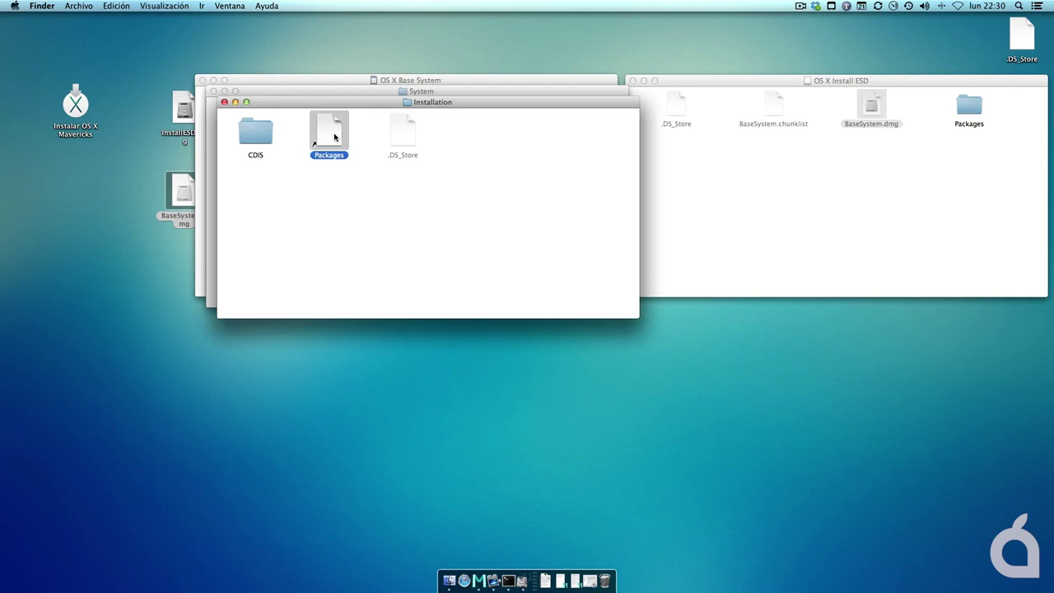
key("super+BackSpace")
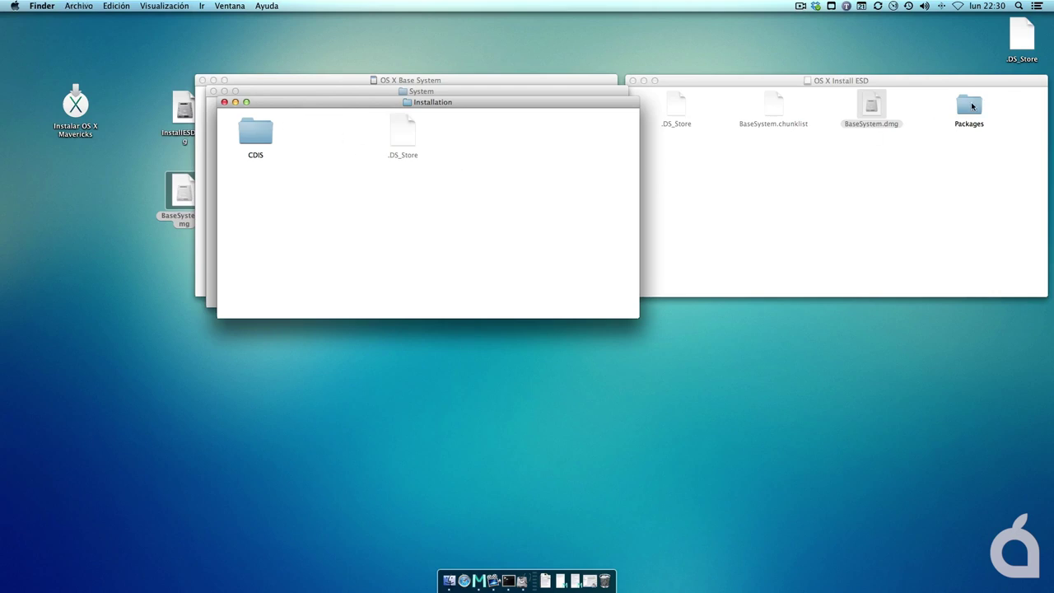
- Copy the Packages folder from the OS X Install ESD volume into the Installation folder of OS X Base System
left_click(971, 105)
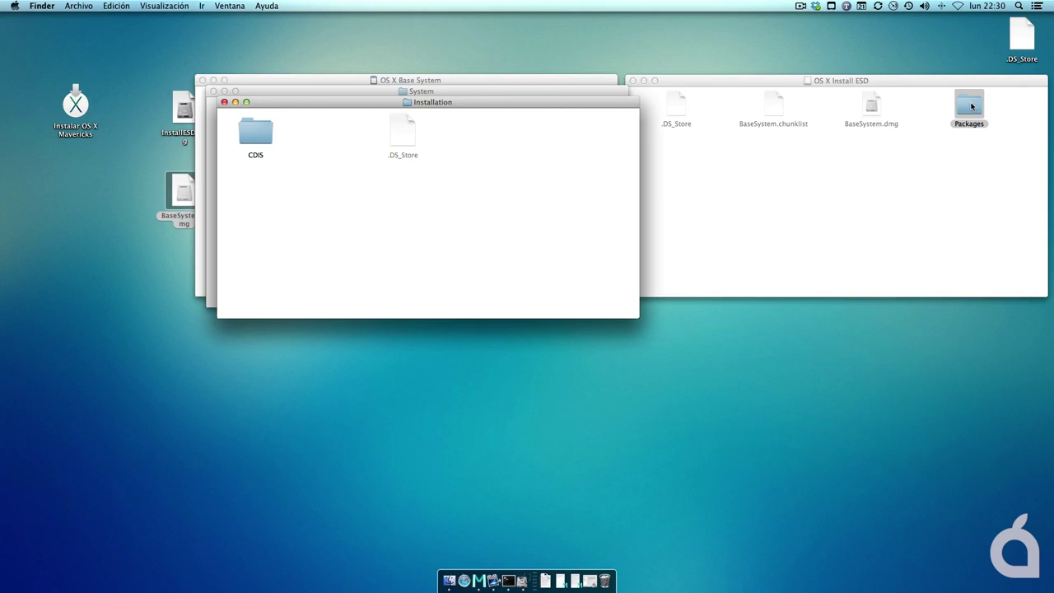
left_click_drag(971, 104, 330, 131)
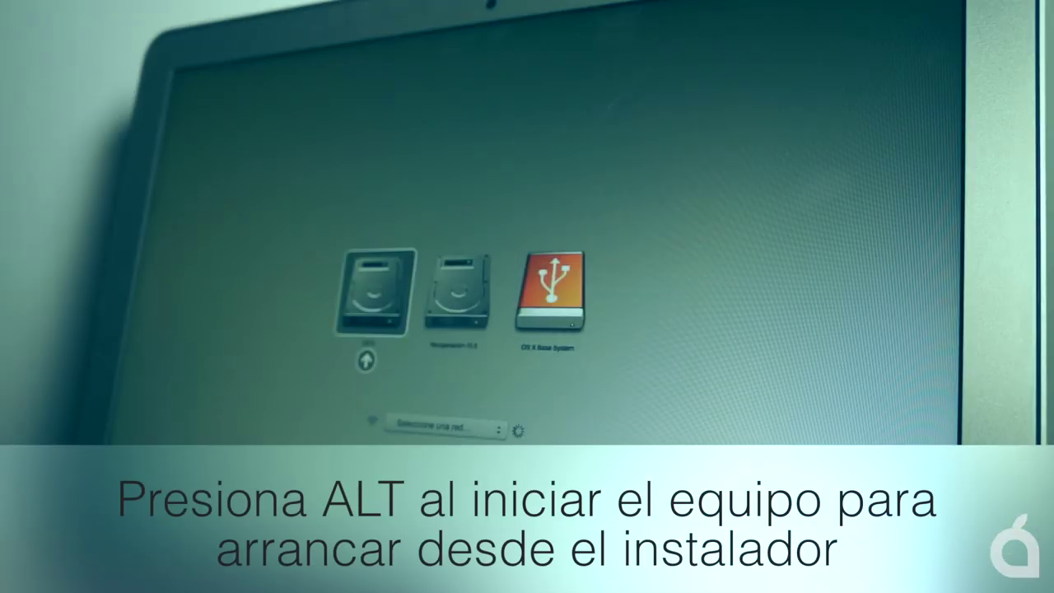
key("Right")
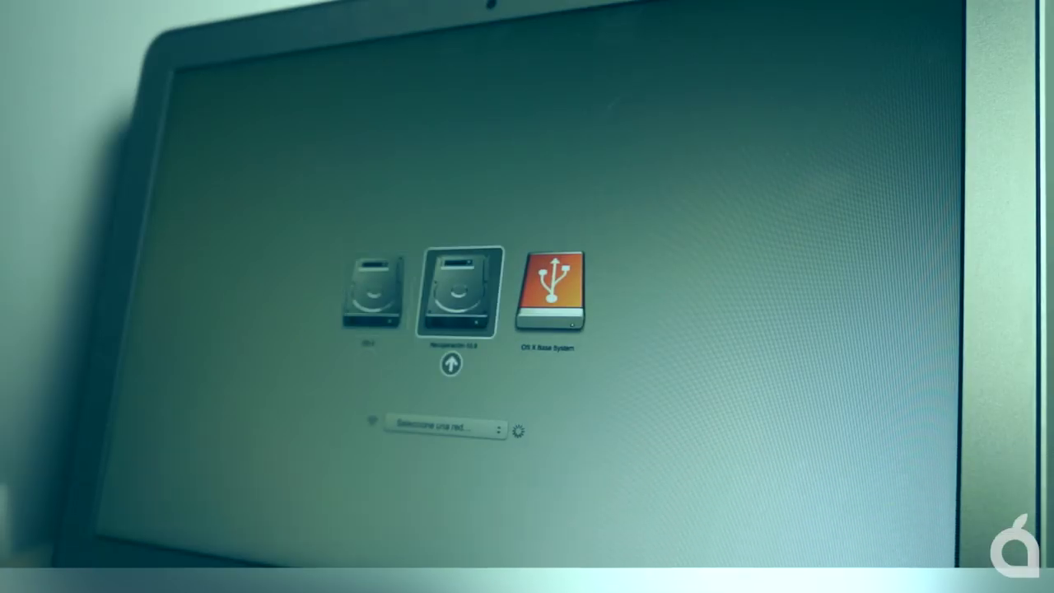
key("Right")
key("Return")
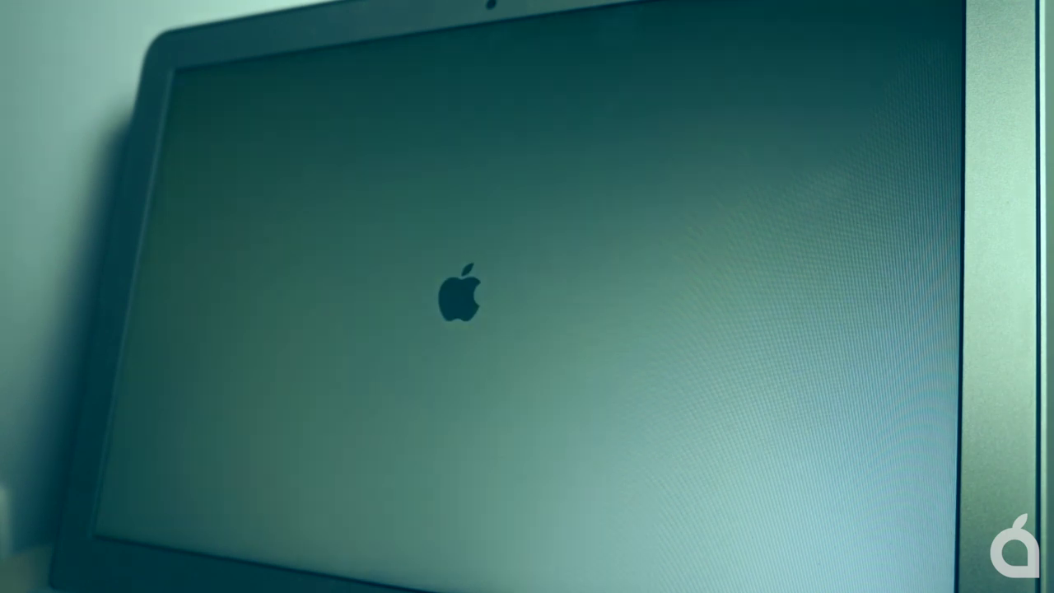